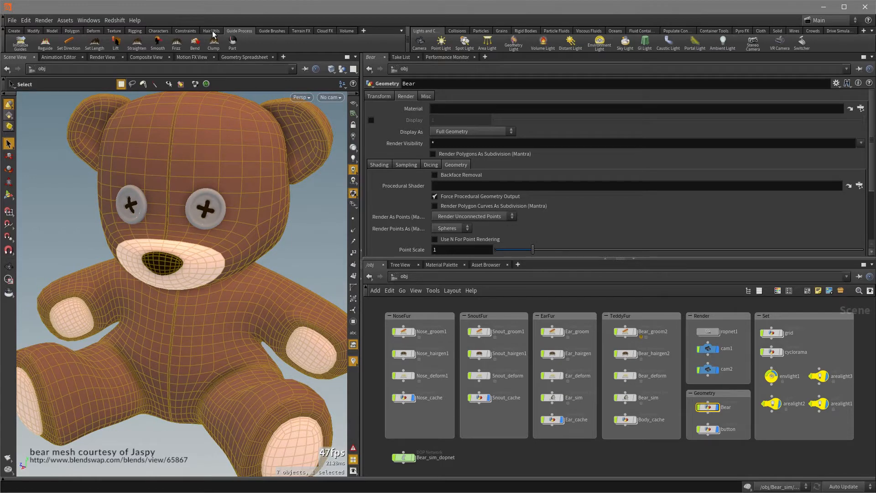
- Add fur to the Bear geometry without specifying an animated skin
left_click(211, 31)
left_click(13, 43)
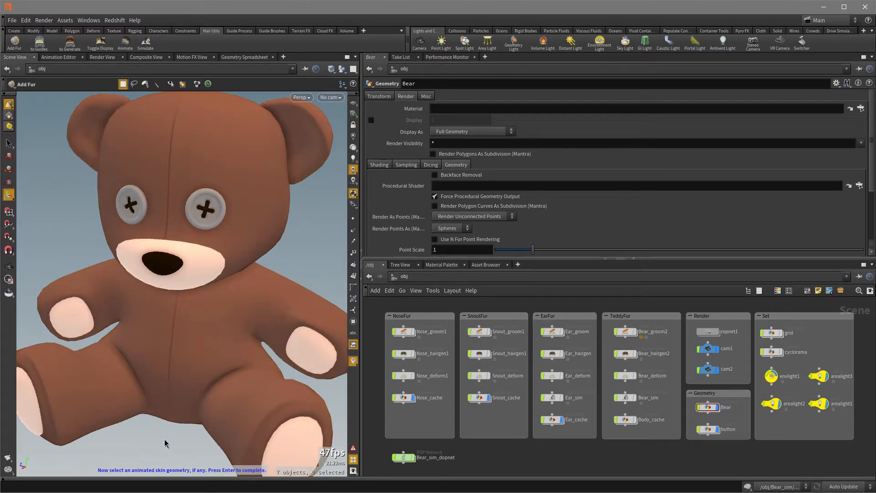
key("Return")
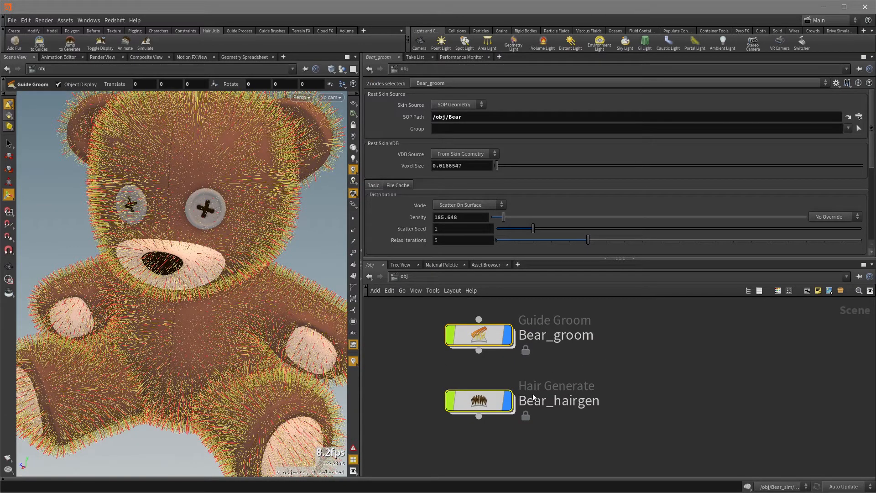
left_click(645, 386)
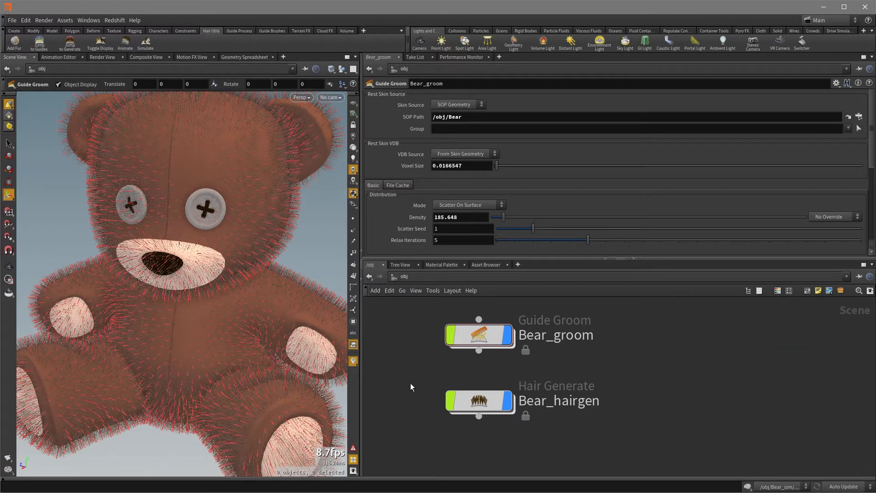
- Initialize the guides of Bear_groom, with the wind direction's Z component at 0 and Lift at 0.564
left_click(470, 333)
left_click(239, 31)
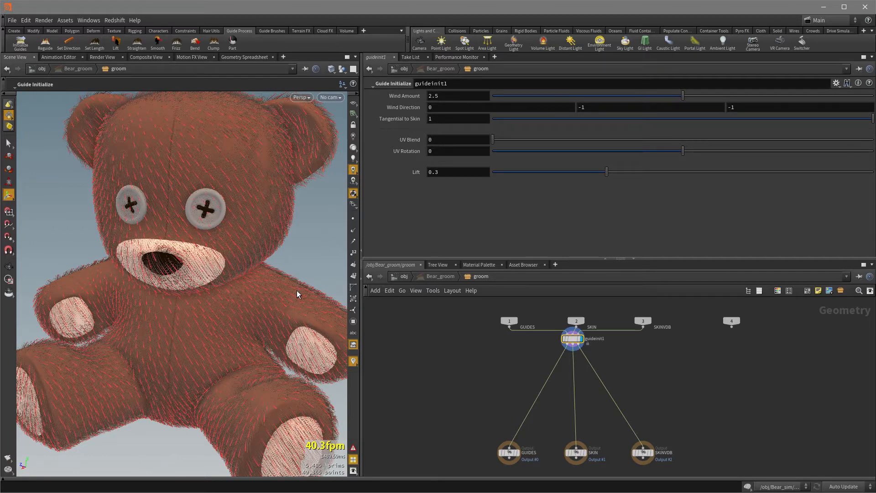
double_click(730, 108)
type("0")
key("Return")
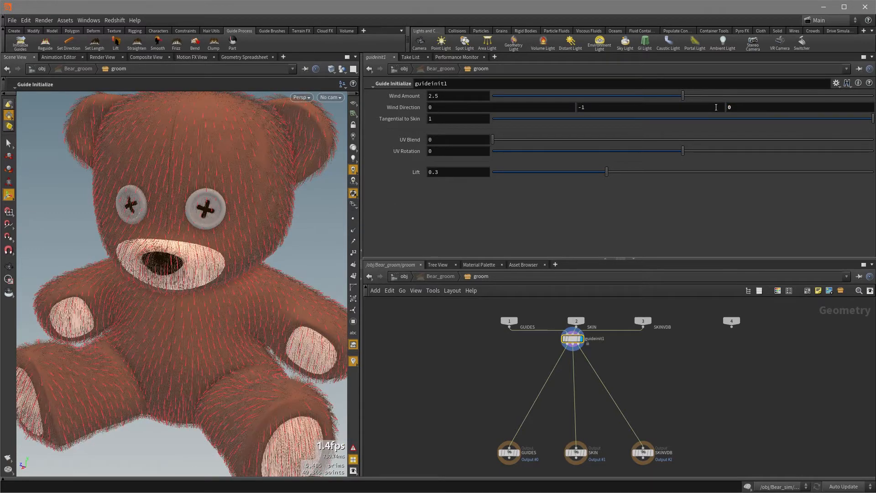
left_click(679, 171)
left_click_drag(679, 172, 707, 173)
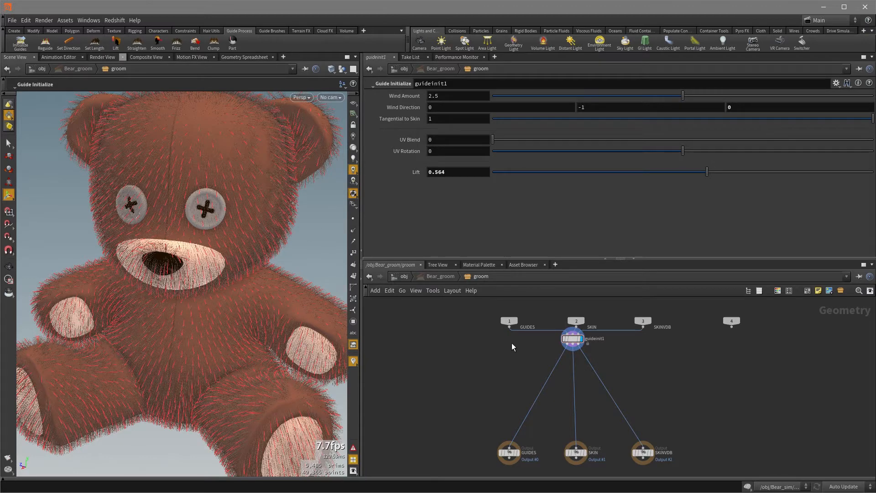
- Insert a Guide Process (Set Length) node between guideinit1 and the three outputs, and make it the displayed node
key("Tab")
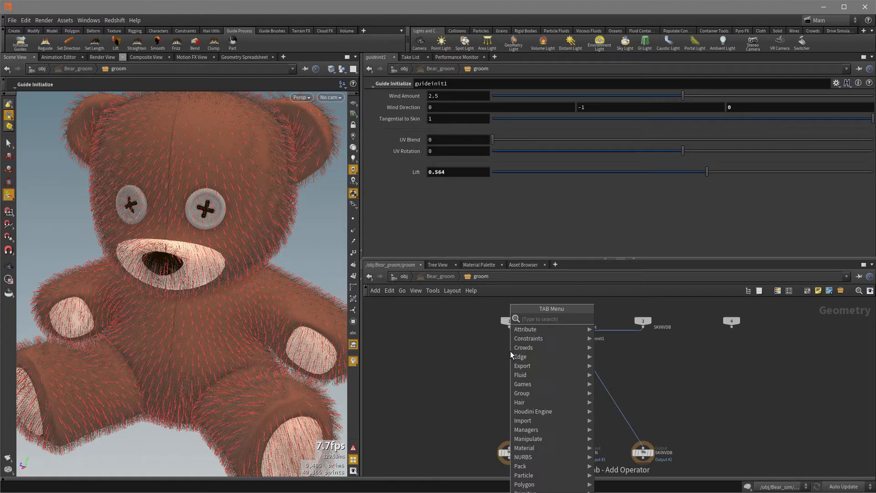
type("length")
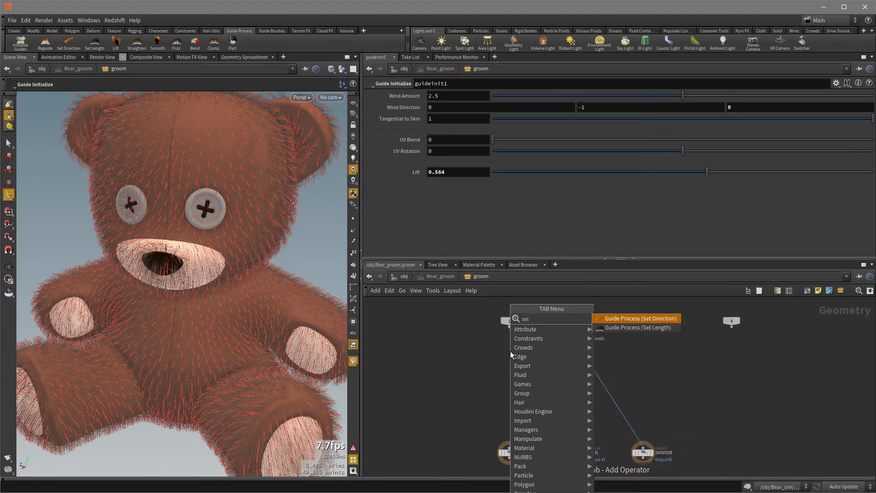
key("Return")
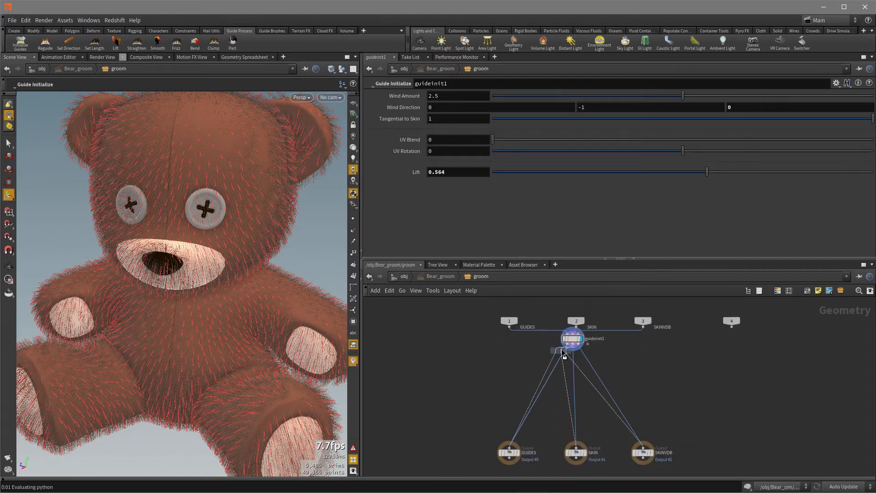
left_click(571, 358)
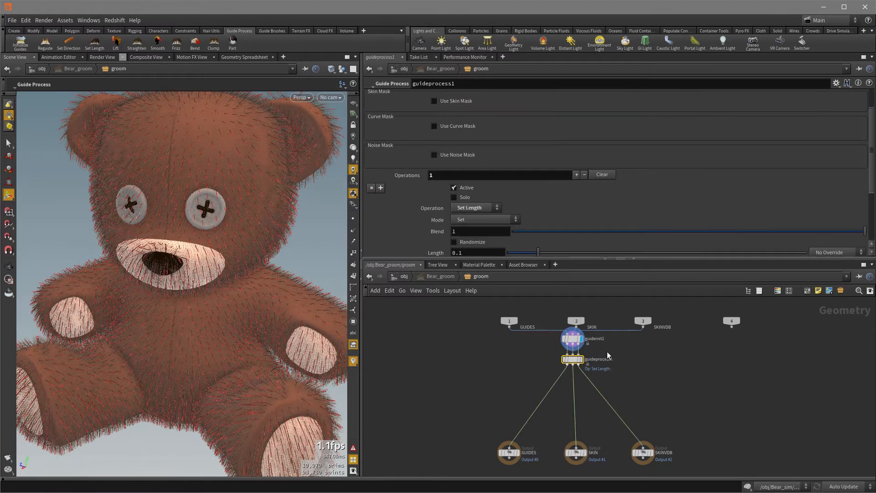
left_click(581, 360)
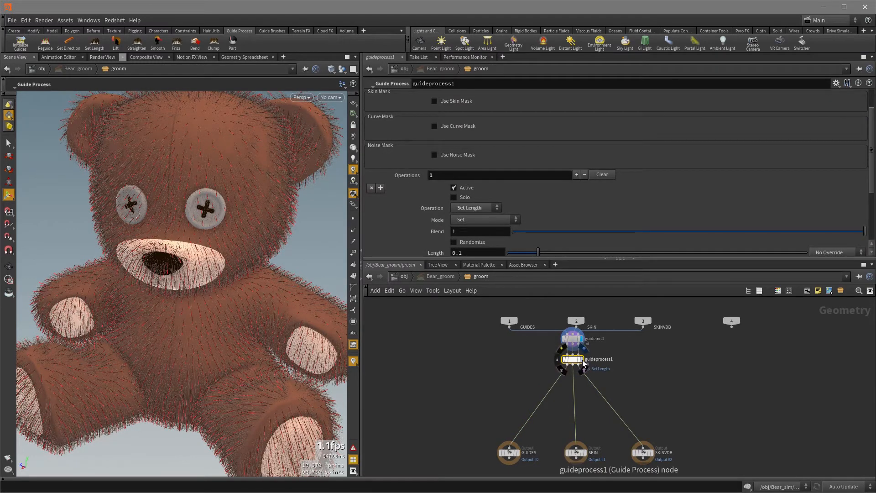
- Randomize the guide length in the Set Length node, with a maximum length of 0.32
left_click(604, 259)
scroll(540, 292, "up", 5)
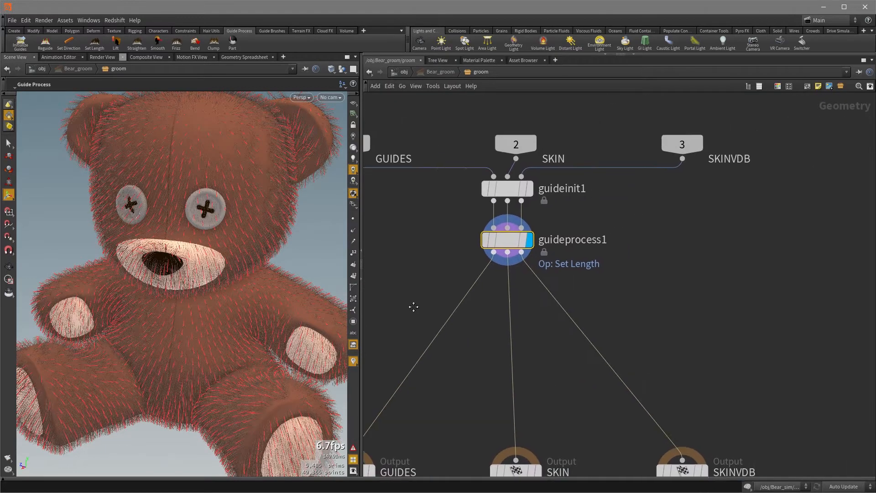
middle_click_drag(414, 307, 391, 321)
key("p")
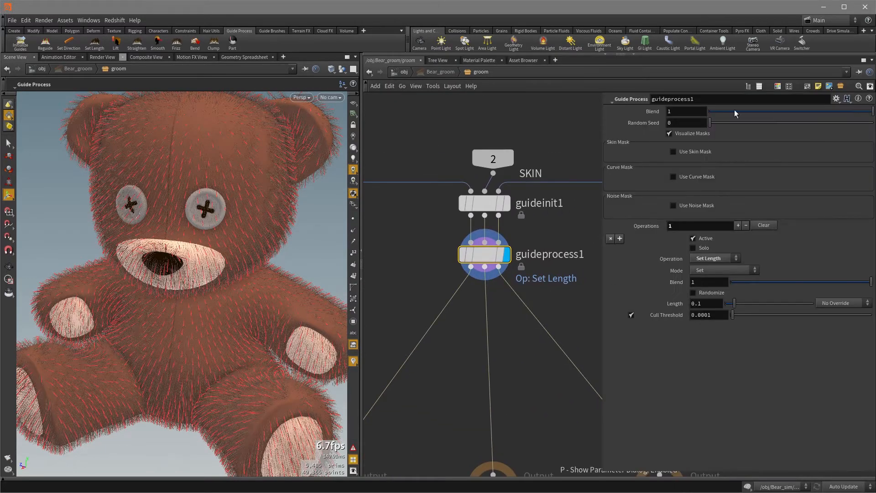
left_click(693, 294)
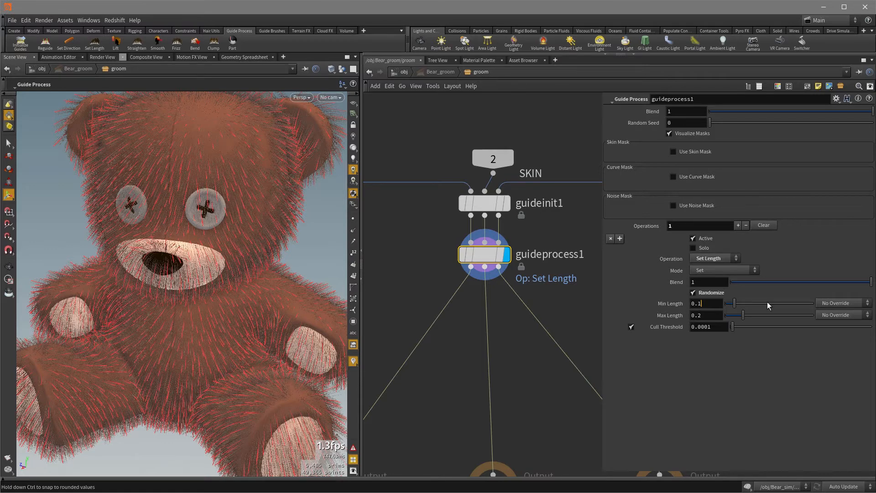
key("Tab")
type("0.32")
key("Return")
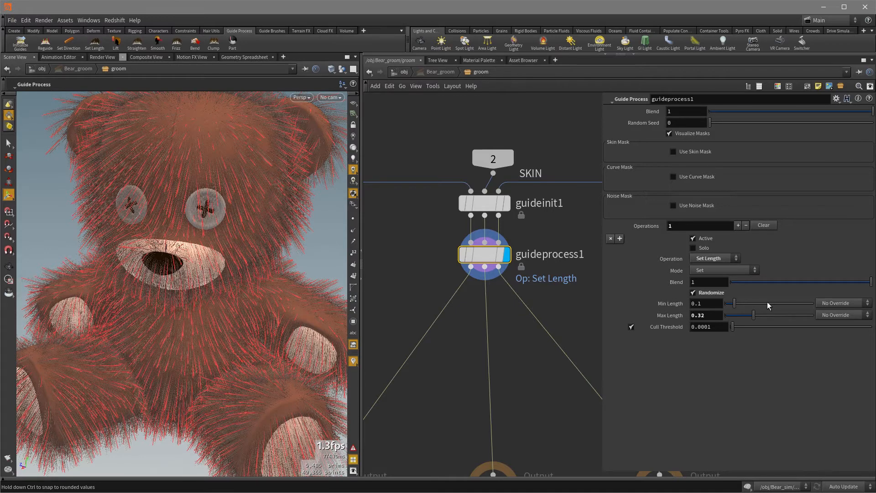
- Insert a Guide Process (Bend) node between guideprocess1 and the outputs, and make it the displayed node
left_click(564, 309)
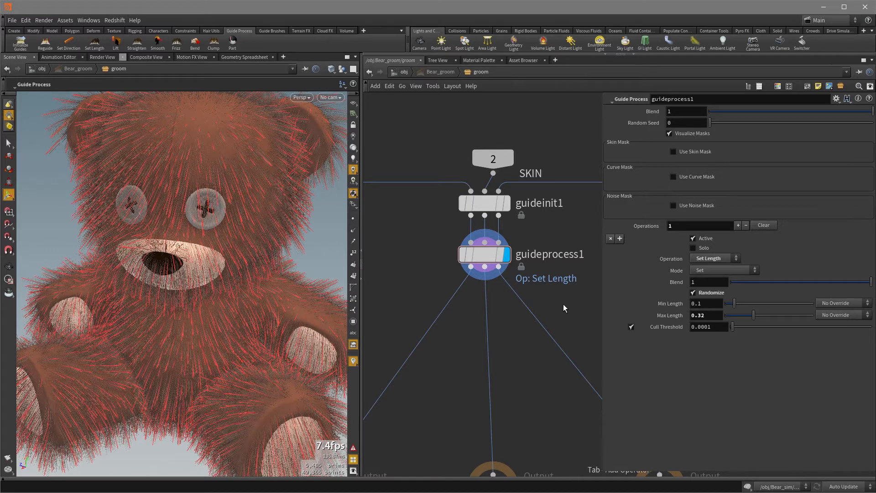
key("Tab")
type("guide")
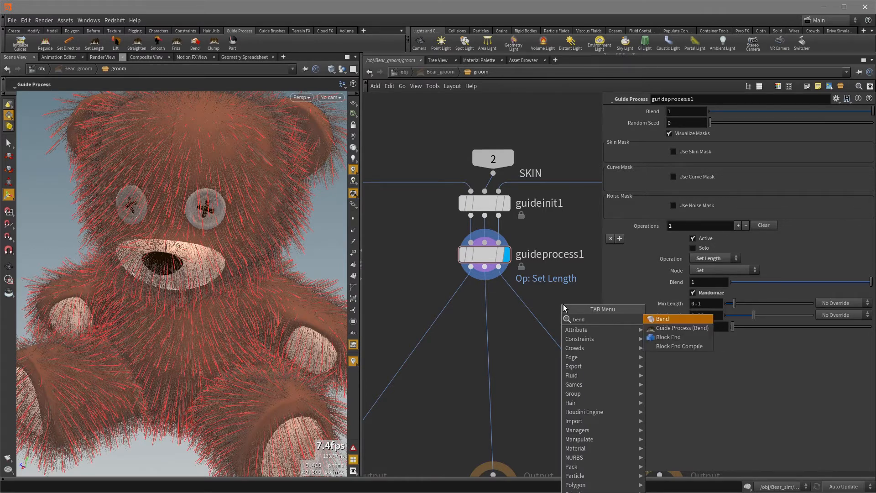
key("Down")
key("Return")
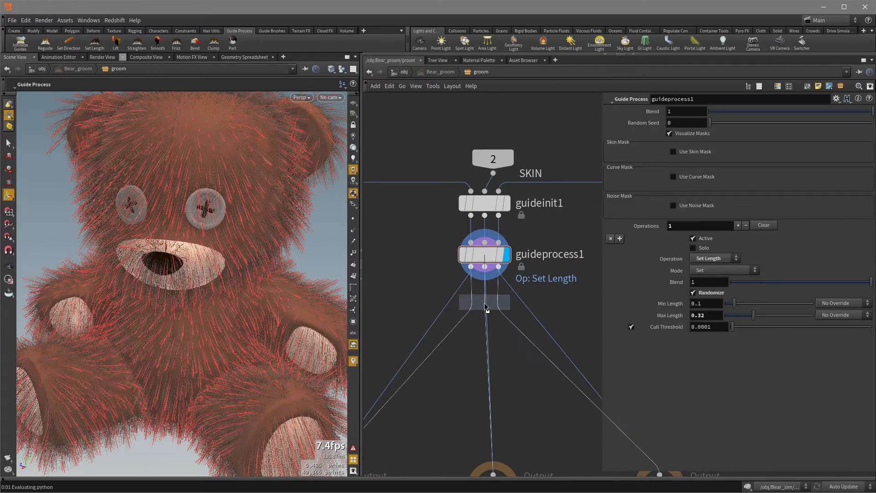
left_click(487, 307)
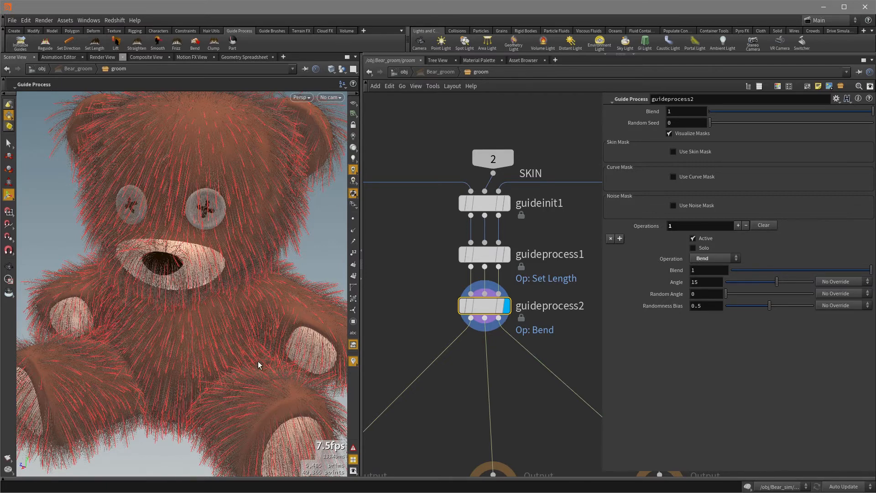
- Enable the curve mask on the Bend node and shift its ramp toward the hair tips, starting at about 0.66
left_click(685, 177)
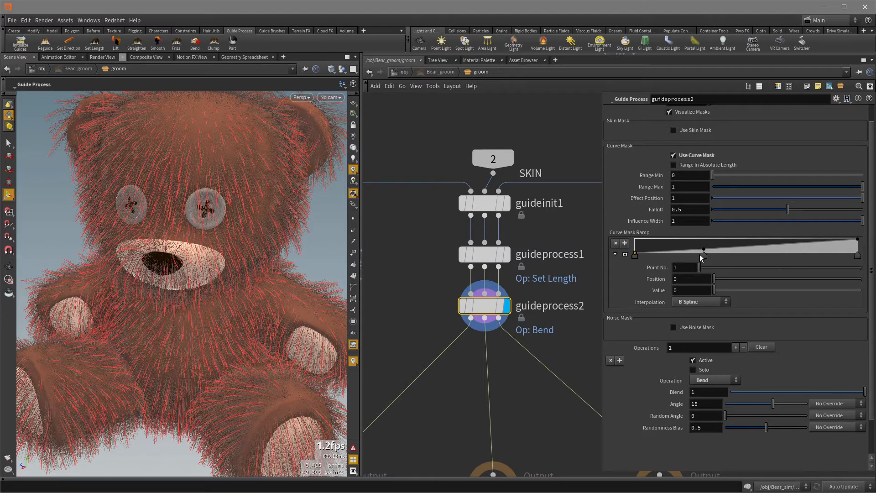
left_click_drag(701, 258, 847, 260)
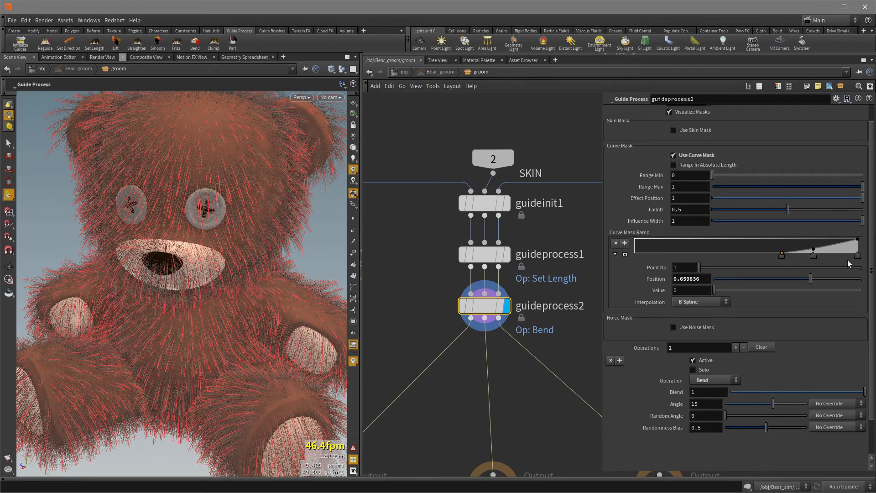
- Set the bend Angle to -35 and the Random Angle to 59.3
scroll(749, 320, "down", 2)
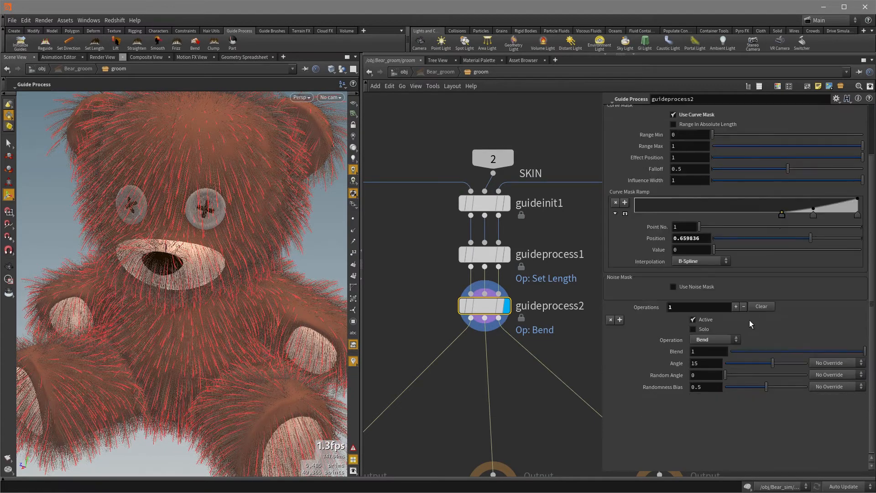
left_click(751, 362)
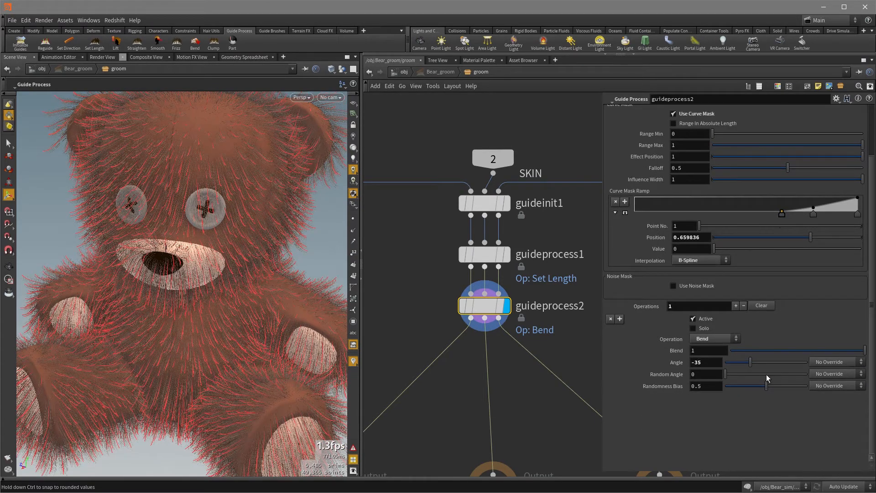
left_click(766, 374)
left_click(779, 374)
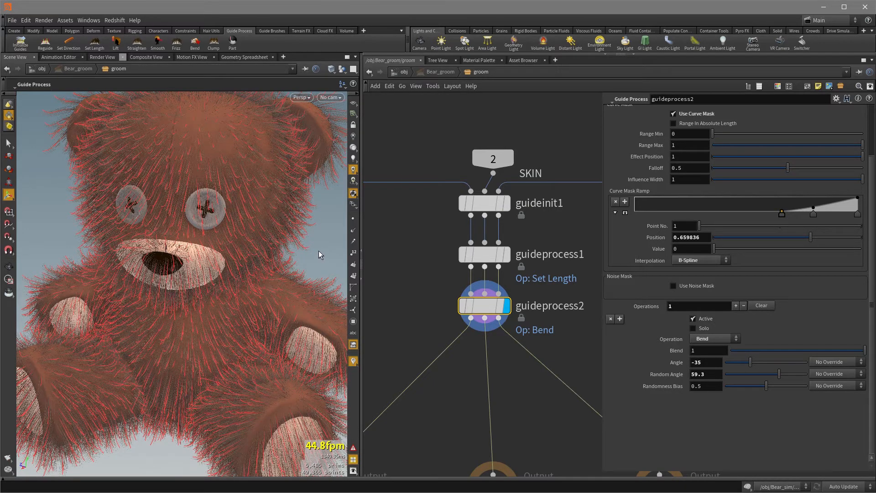
- Return to the object level and hide the Bear_groom guides
key("u")
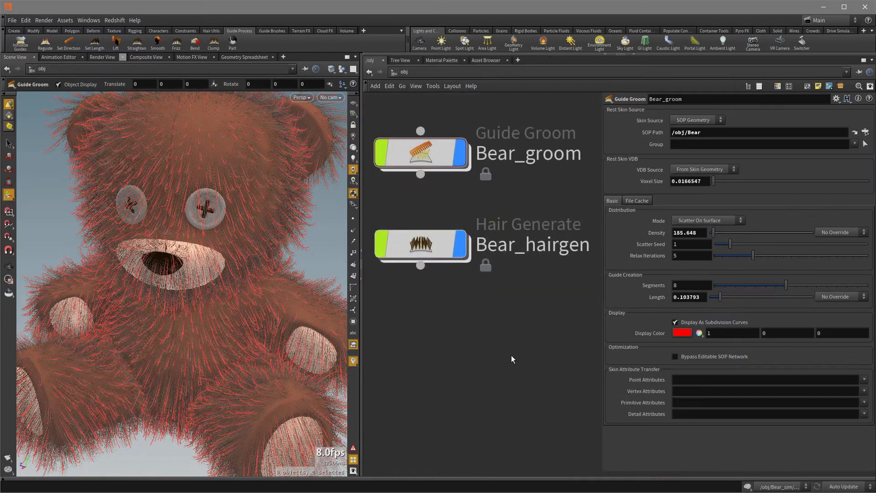
mouse_move(462, 158)
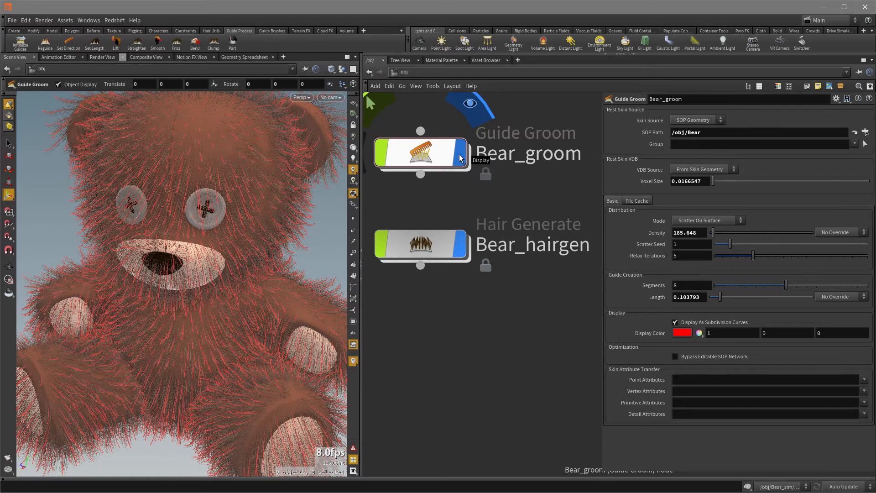
left_click(460, 158)
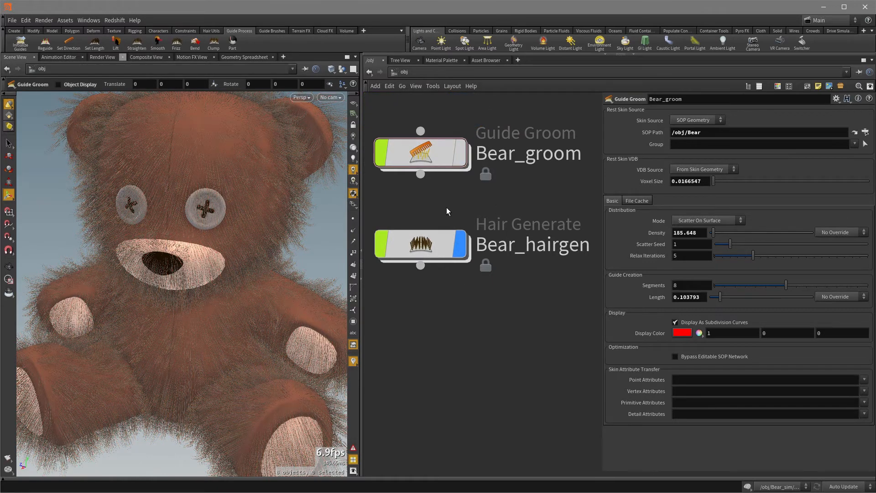
- Limit Bear_hairgen to a bounding box of about 0.71 × 0.76 × 0.55 placed over the bear's chest
left_click(429, 247)
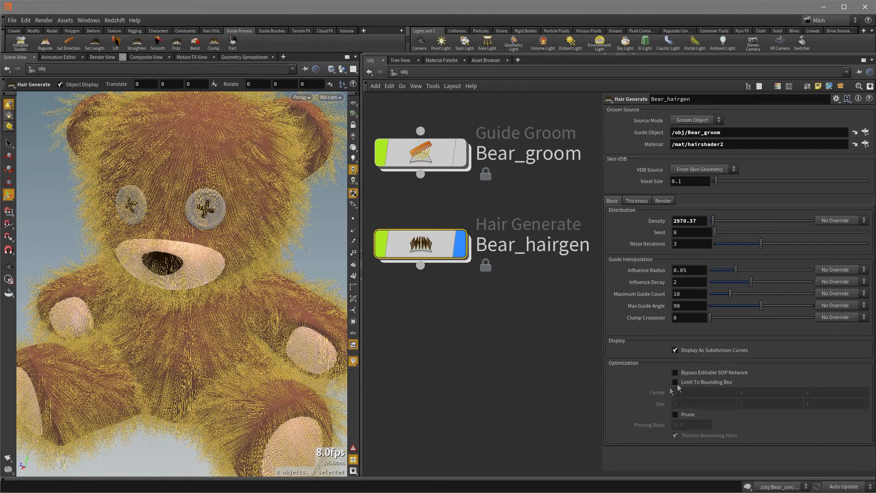
mouse_move(688, 387)
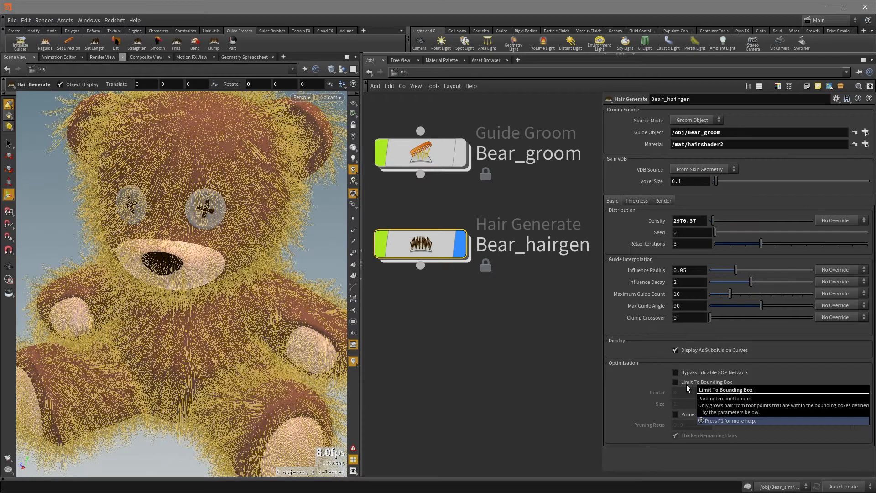
left_click(677, 382)
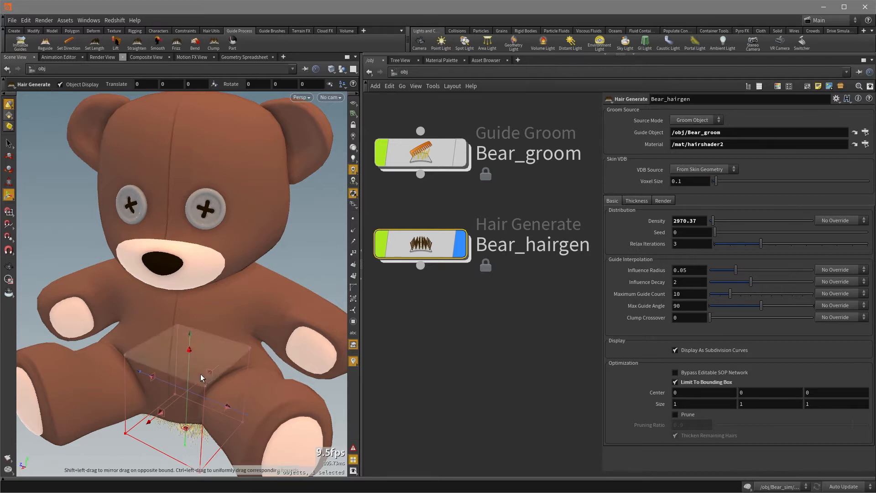
key("Escape")
left_click_drag(220, 401, 219, 260)
key("Return")
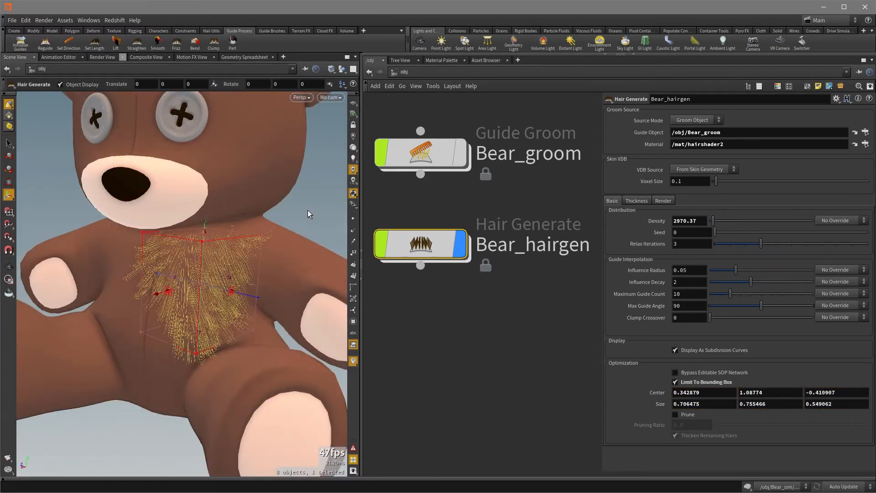
left_click(554, 211)
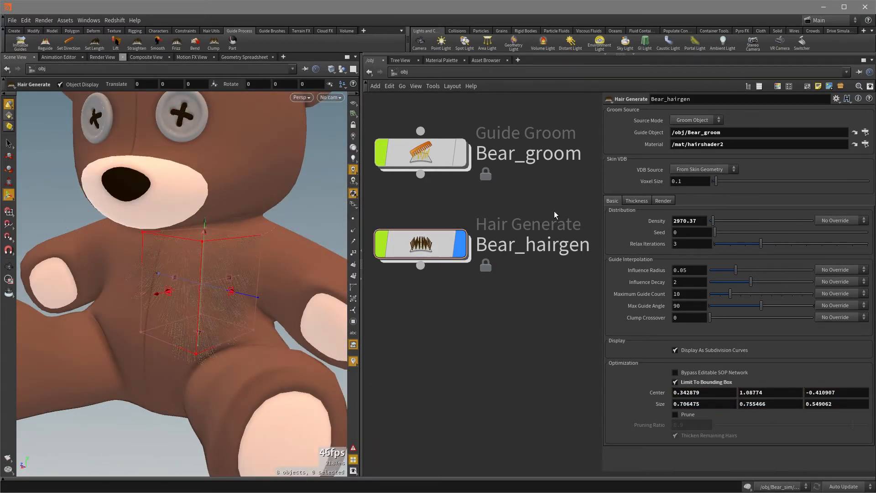
- Set the hair thickness of Bear_hairgen to 0.01
left_click(635, 200)
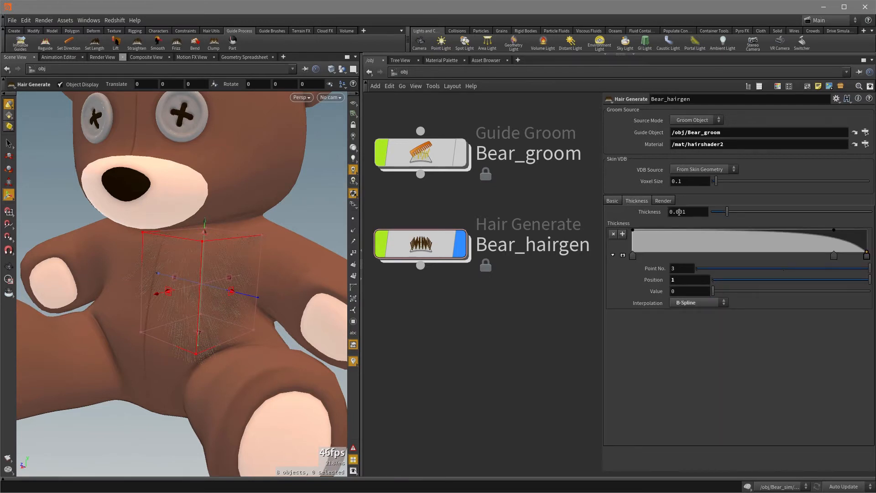
left_click_drag(679, 211, 707, 210)
type("1")
key("Return")
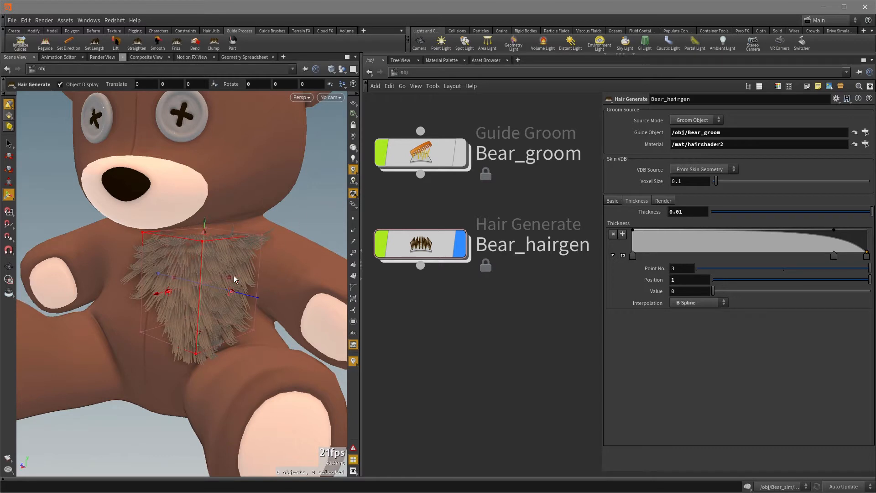
- Make sure ambient occlusion is enabled in the viewport lighting and switch to the Select tool to hide the bounding-box handles
right_click(354, 170)
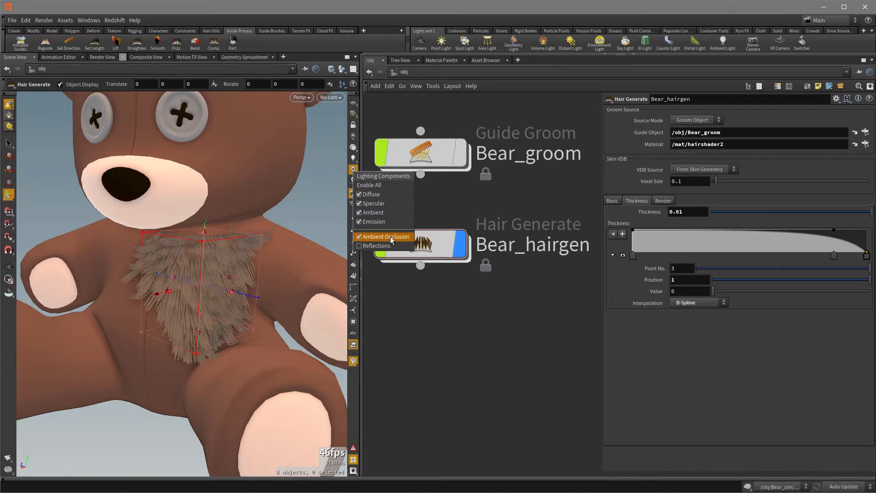
key("s")
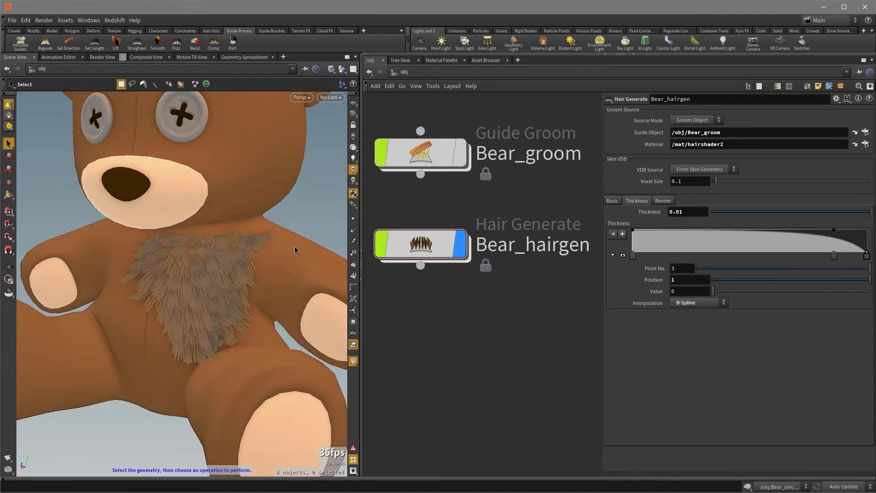
- Set the hair density of Bear_hairgen to 20000
left_click(613, 201)
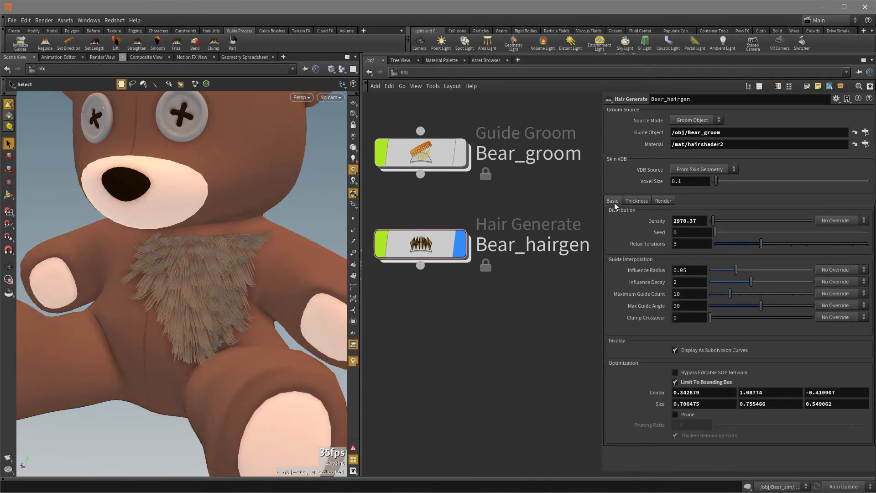
left_click_drag(702, 222, 668, 224)
type("20000")
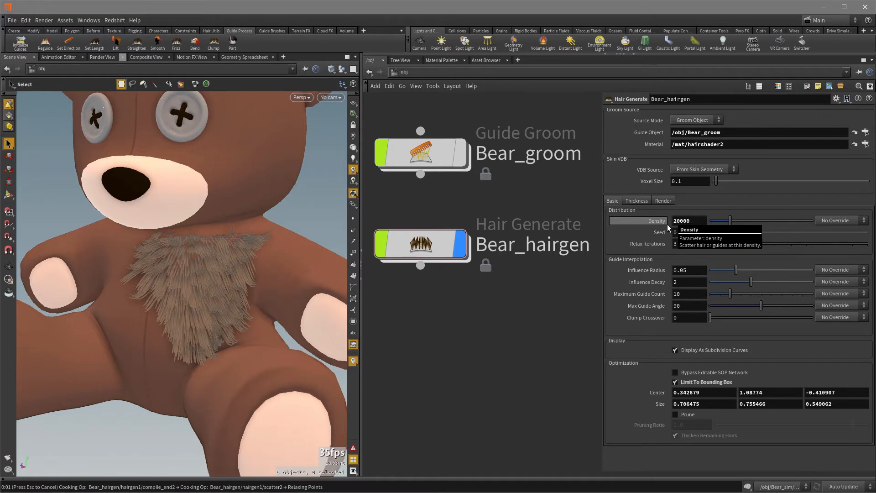
key("Return")
- Add a Hair Clump inside Bear_hairgen's modify network and set fractal clumping to 3.39 iterations, 0.562 goal feedback, 0.378 size reduction and 0.253 tightness reduction
double_click(436, 254)
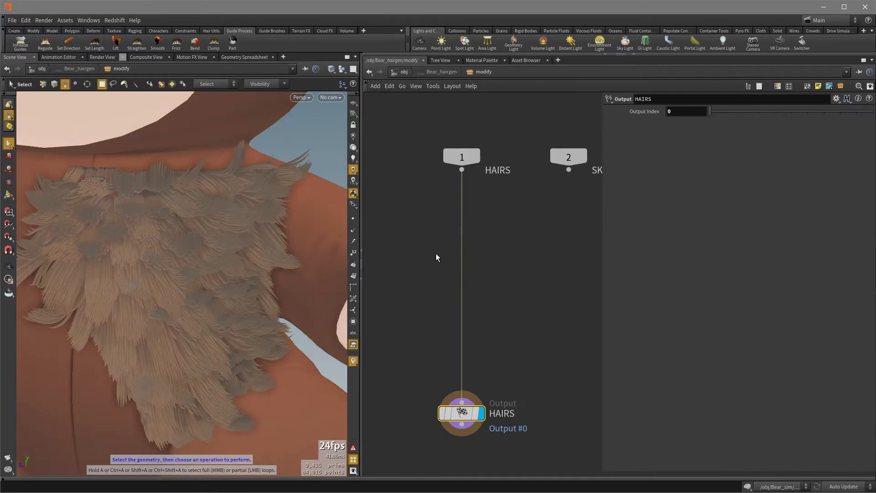
left_click(214, 43)
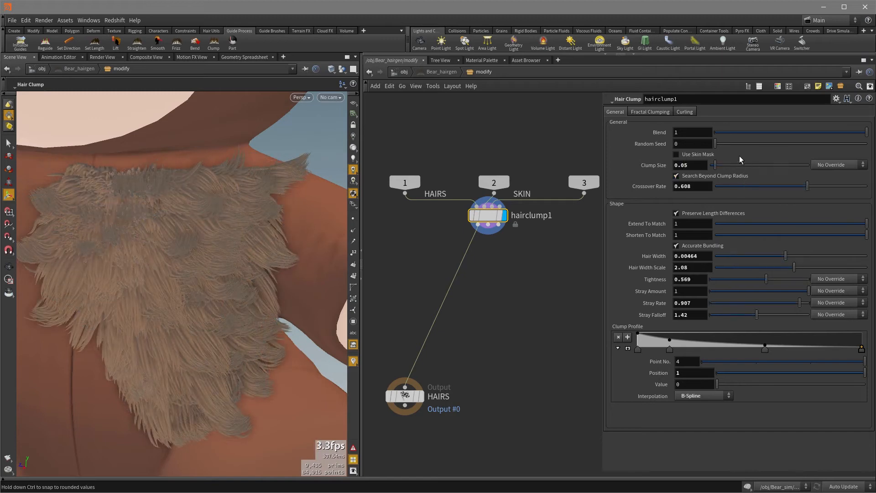
left_click(662, 112)
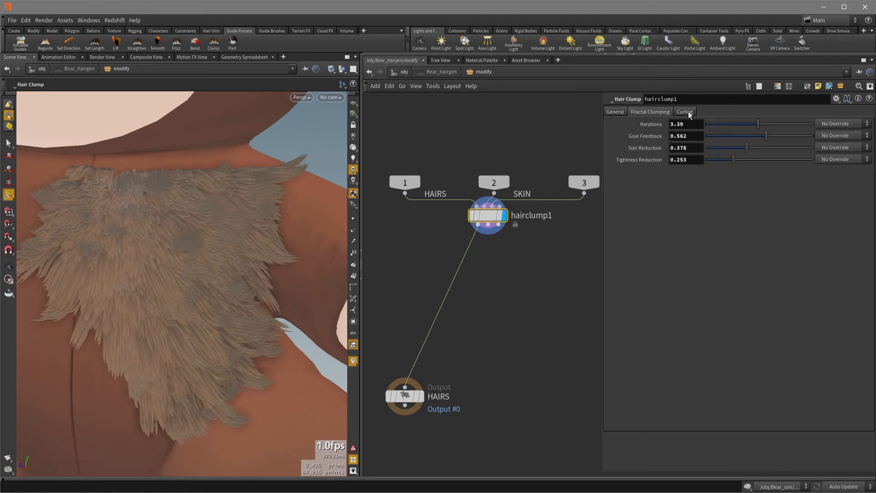
- Enable curling on the hair clump with an amplitude of 0.018 and a frequency of 5.16
left_click(688, 113)
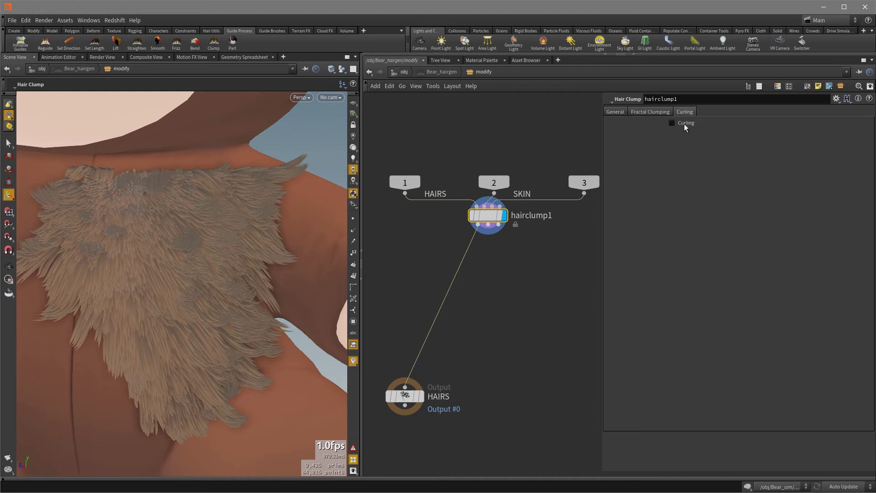
left_click(684, 124)
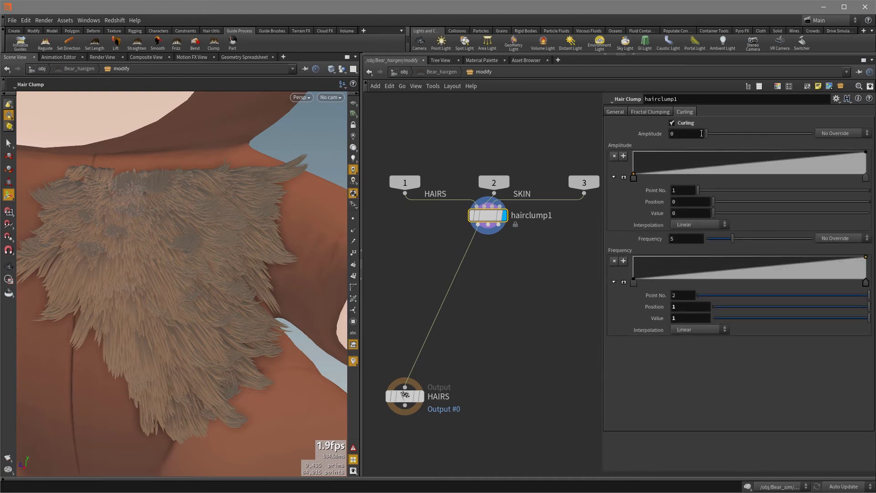
middle_click_drag(684, 133, 686, 163)
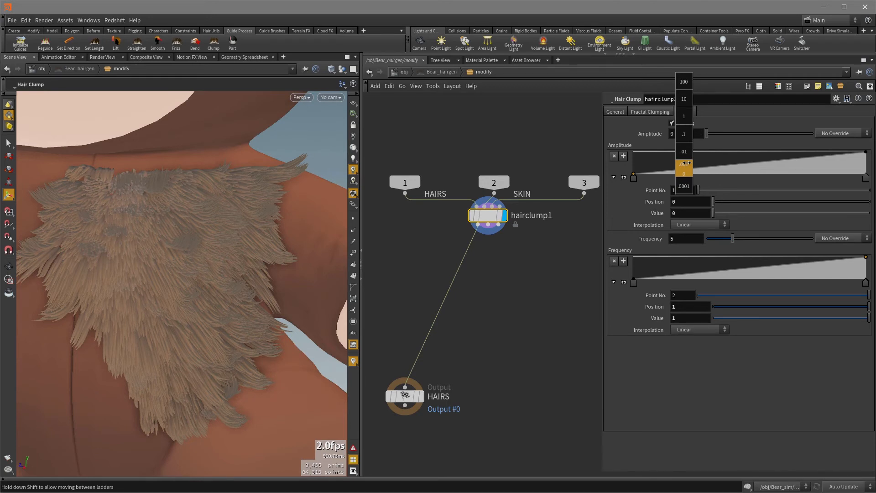
middle_click_drag(688, 163, 748, 156)
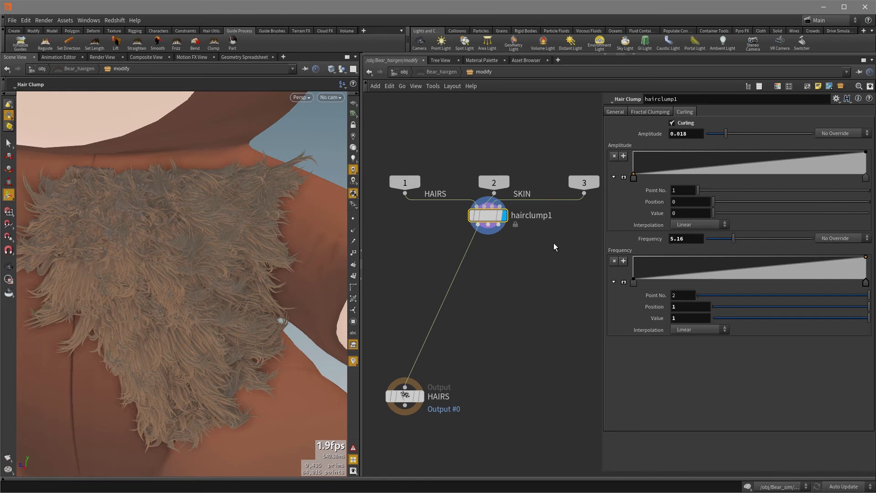
- Add a Frizz guide process below the hair clump in the modify network
key("Tab")
key("Escape")
left_click(475, 246)
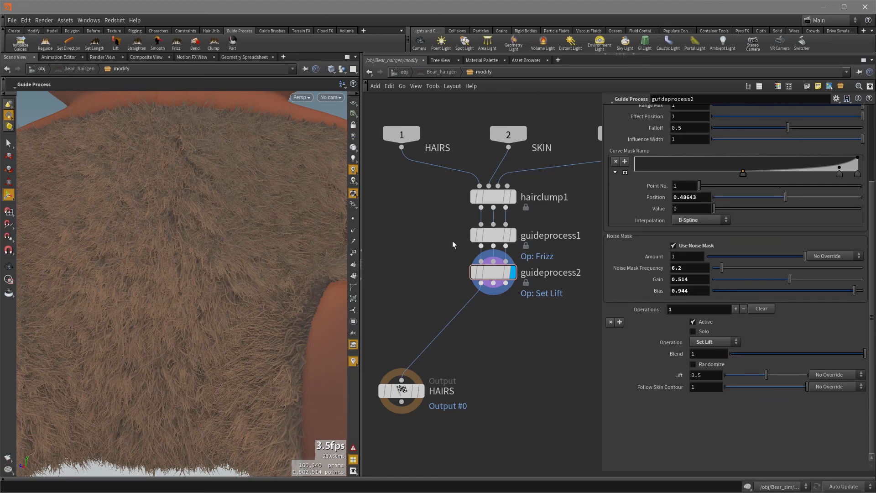
- Bypass the Frizz guide process and inspect the fur on the bear's body from farther away
key("b")
left_click_drag(450, 223, 545, 247)
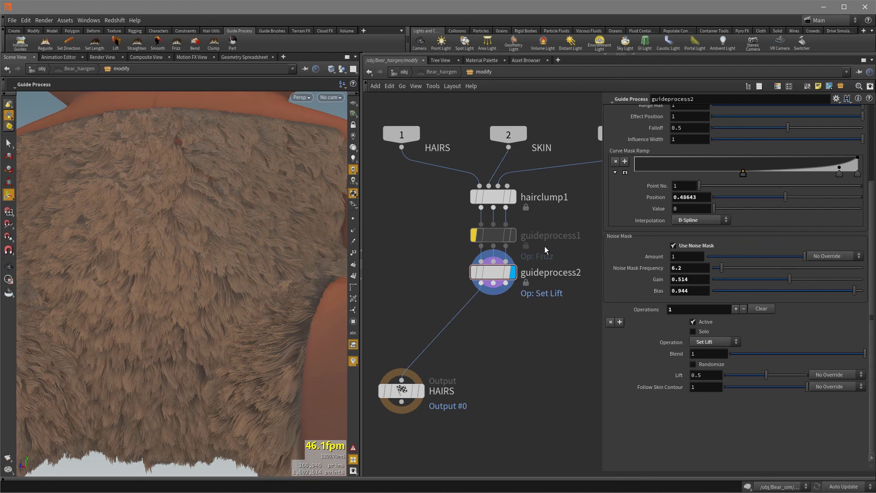
right_click_drag(170, 211, 182, 265, "alt")
left_click_drag(182, 264, 203, 259, "alt")
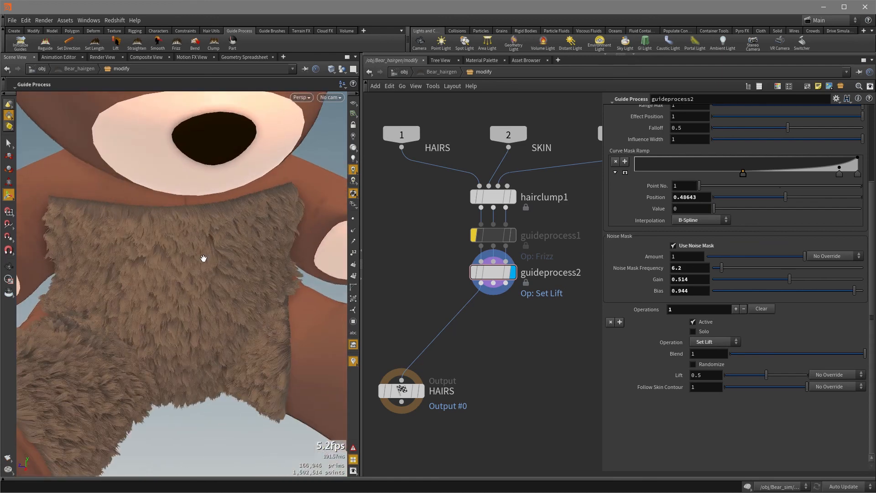